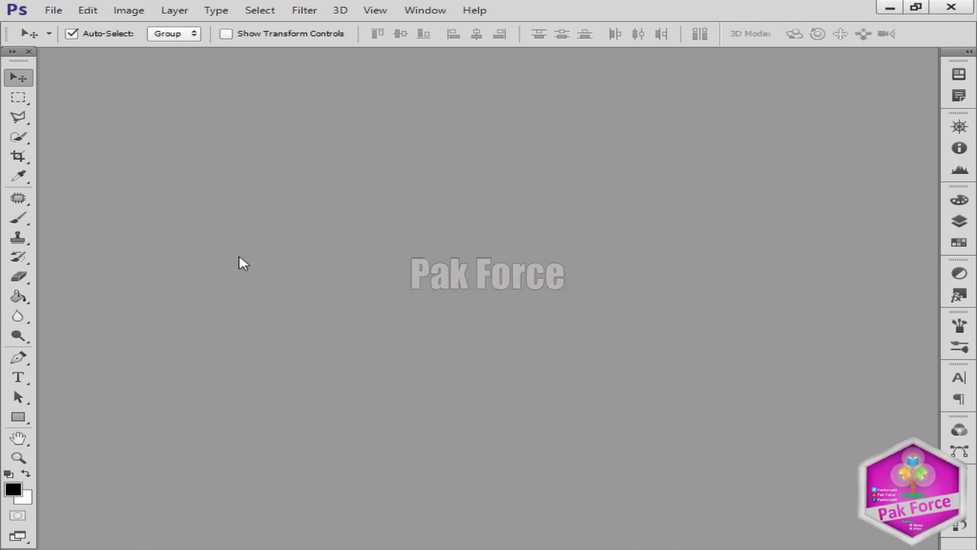
Open the DSC_0202 photo from the download folder through Camera Raw and dock its document window.
click(50, 10)
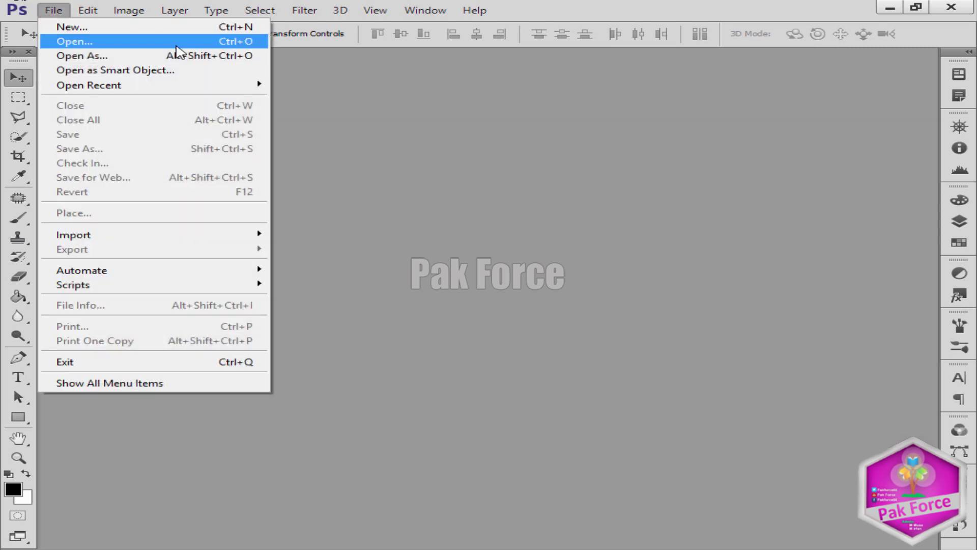
click(109, 43)
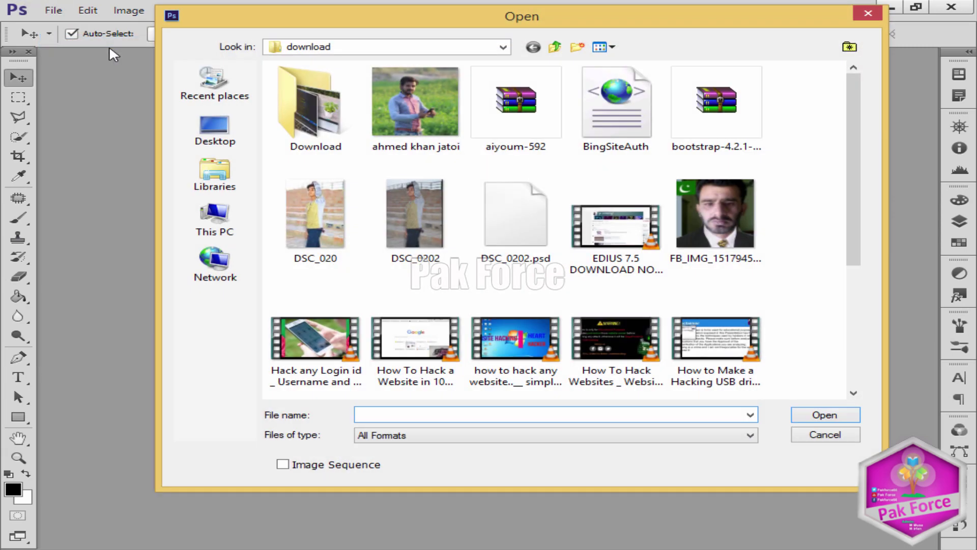
click(418, 206)
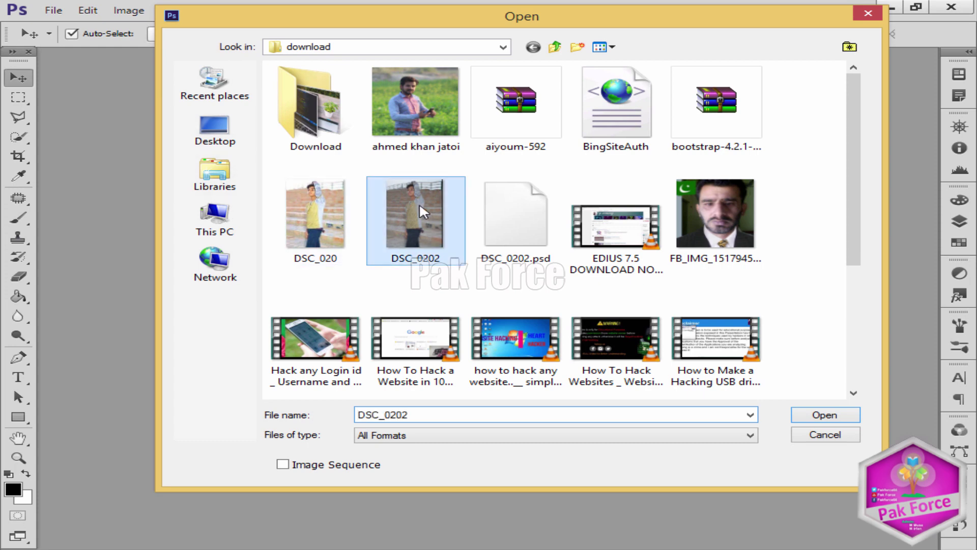
click(824, 415)
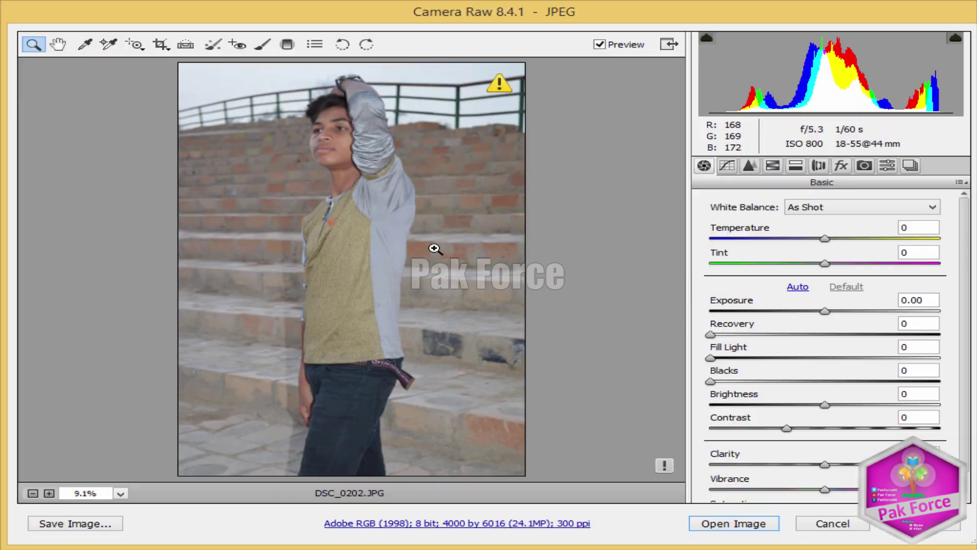
click(744, 525)
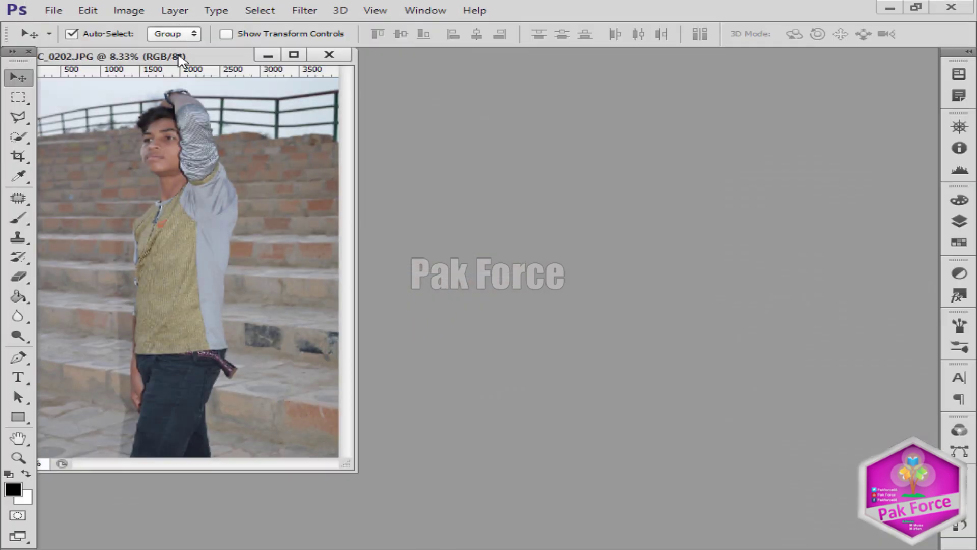
drag(176, 56, 402, 55)
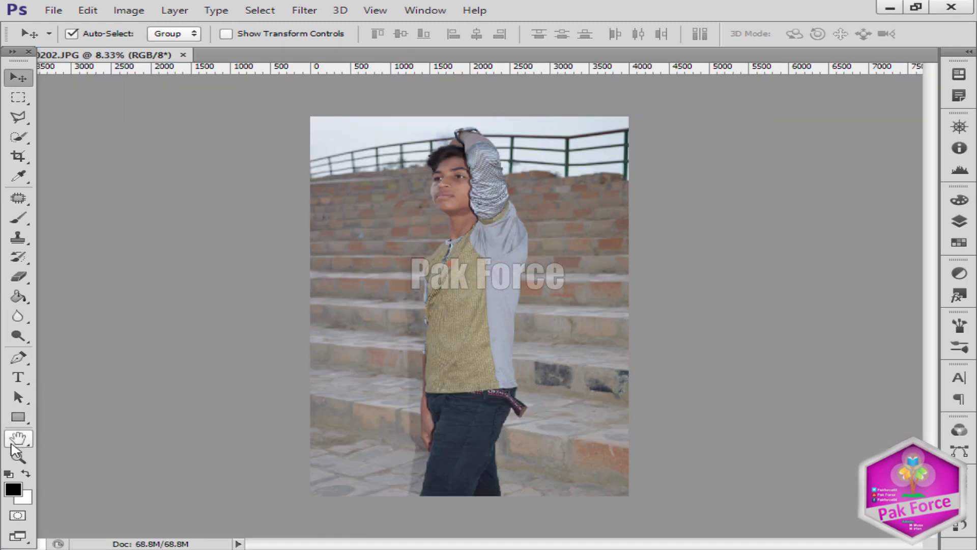
click(18, 458)
click(463, 188)
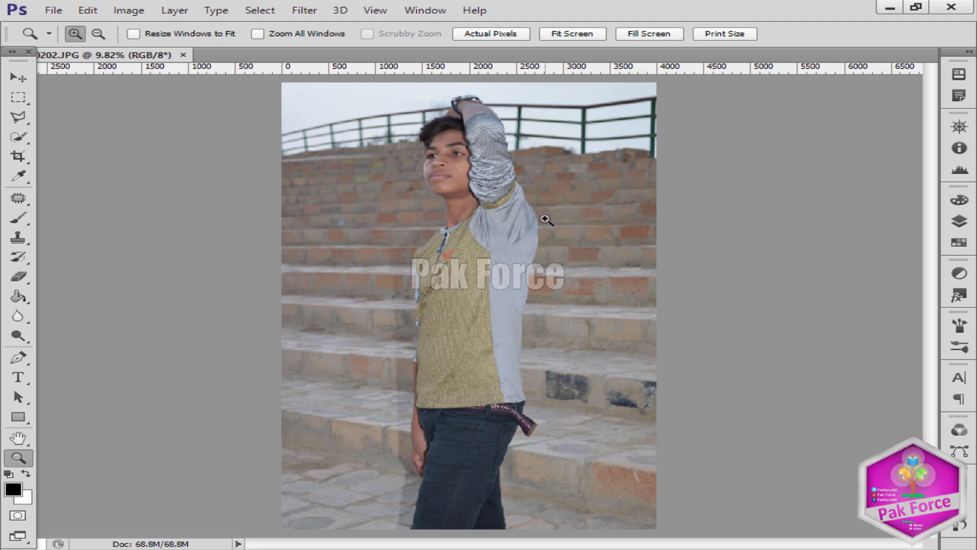
click(318, 11)
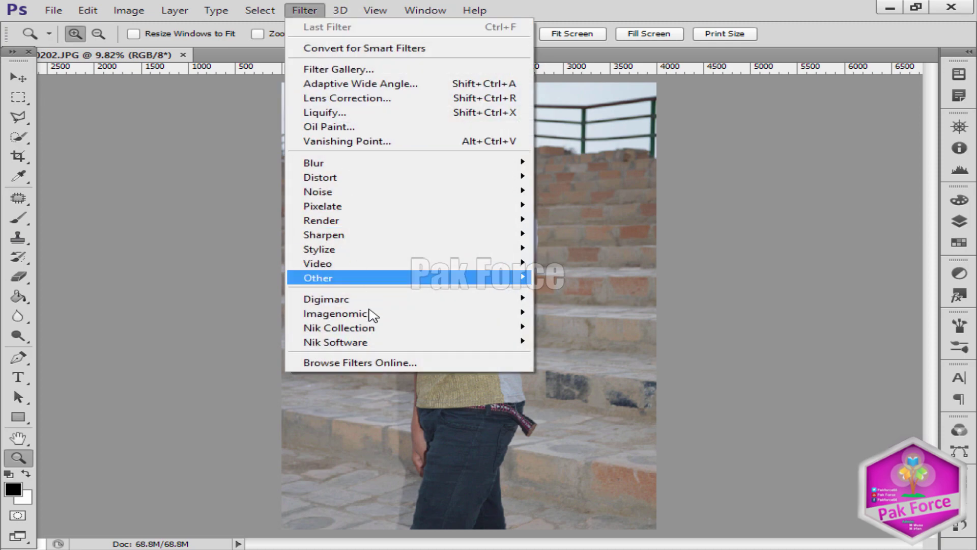
click(88, 146)
Duplicate the Background layer onto a new layer above it.
click(18, 77)
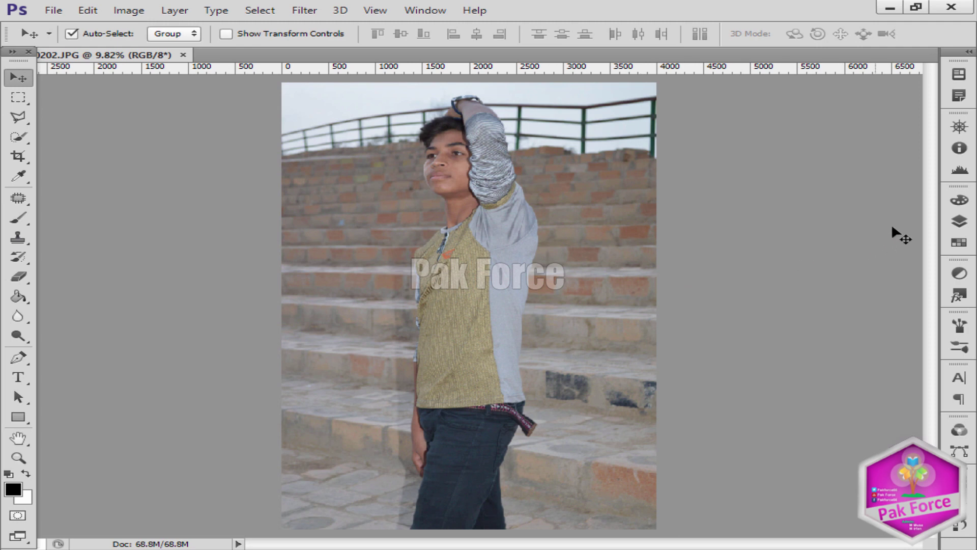
click(959, 221)
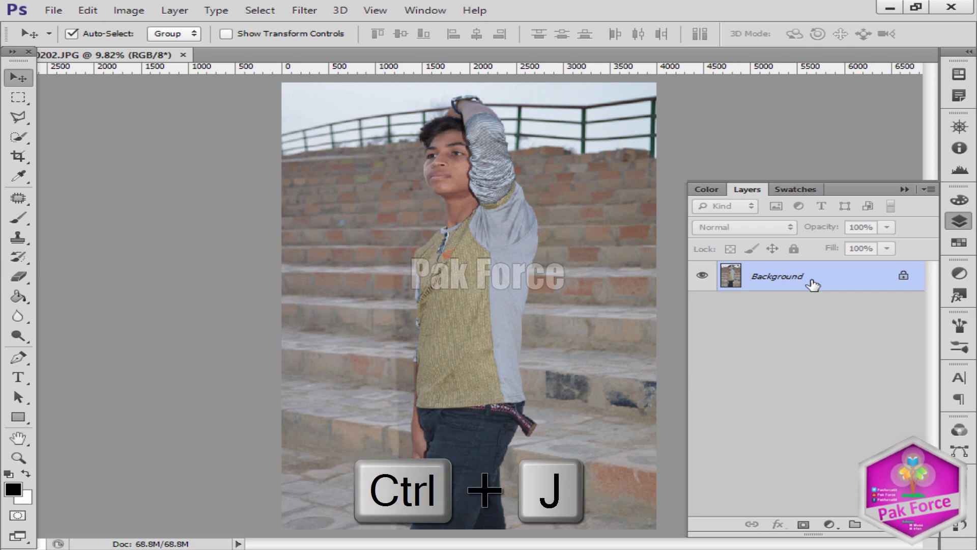
key(ctrl+j)
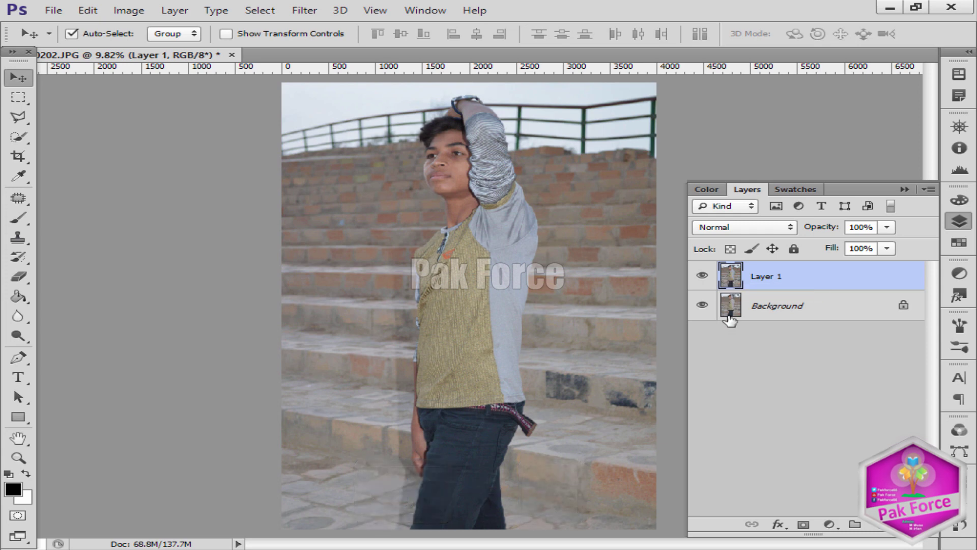
Add a Curves adjustment layer above the duplicated photo layer and enlarge its curve graph.
click(829, 525)
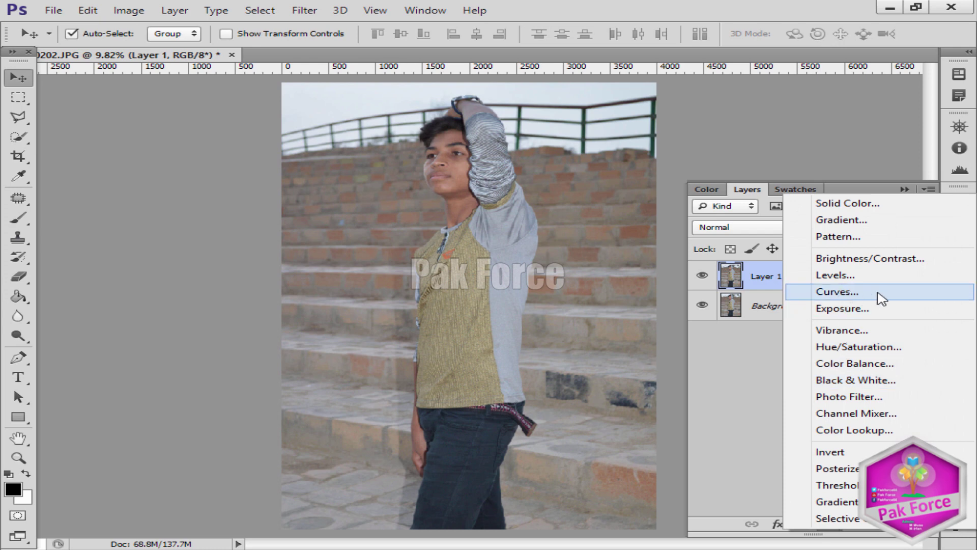
click(849, 294)
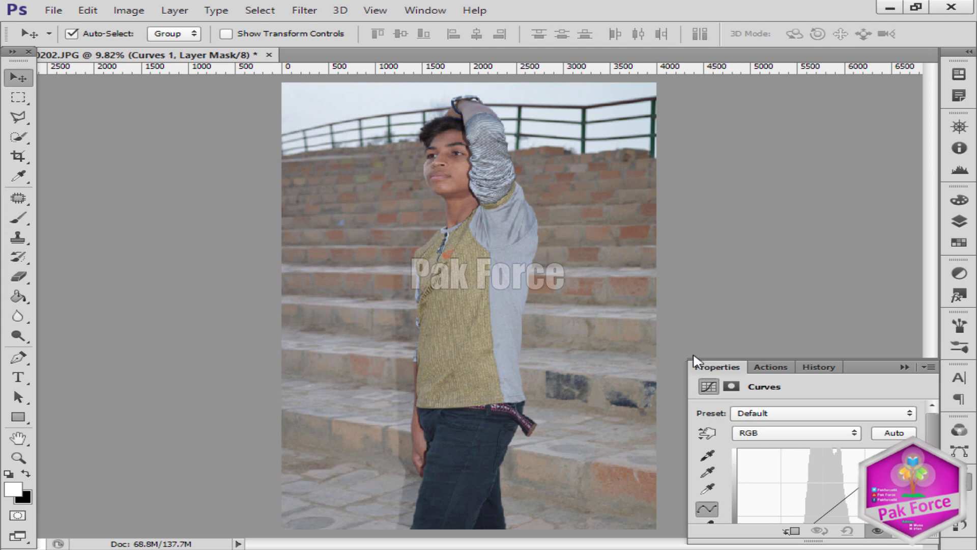
drag(710, 366, 273, 172)
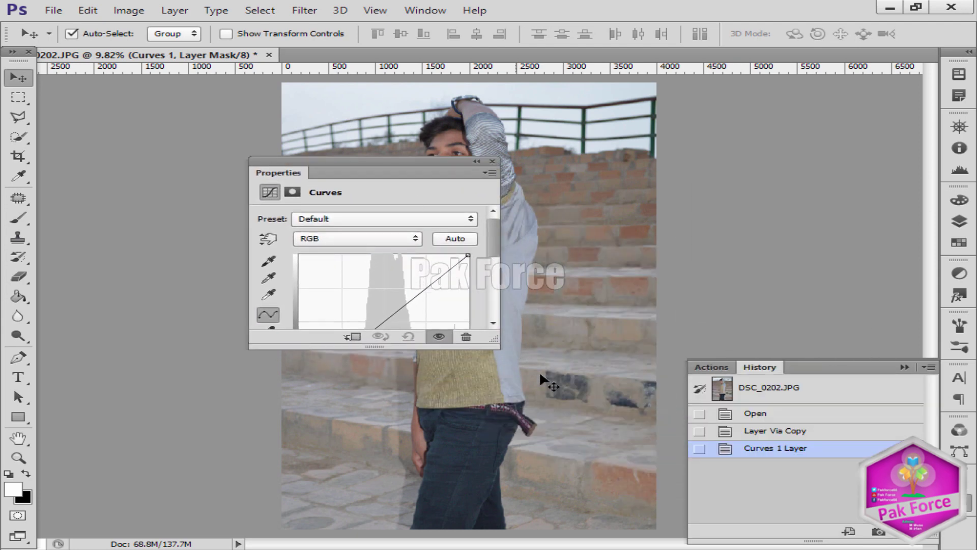
drag(493, 344, 658, 489)
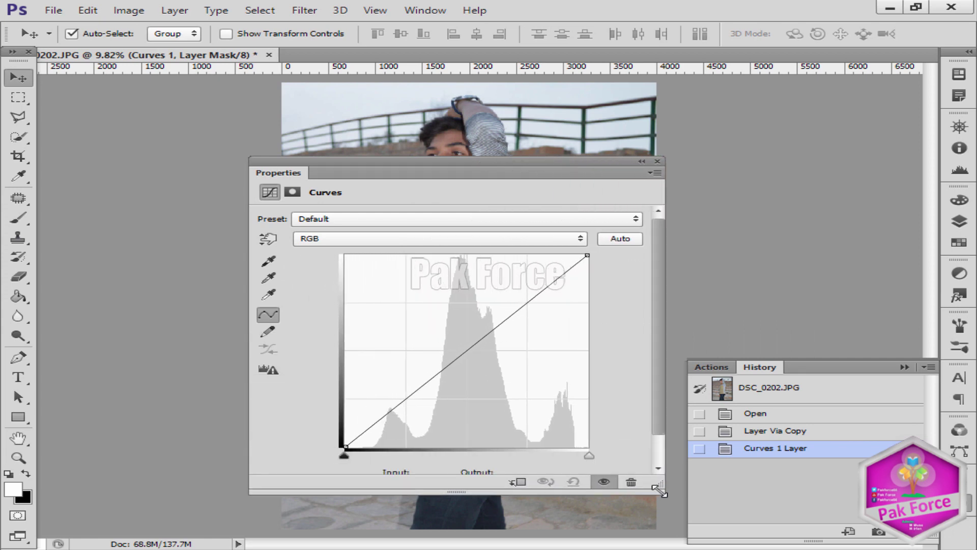
Brighten the photo by adding a point on the upper part of the RGB curve and raising it well above the diagonal.
click(527, 303)
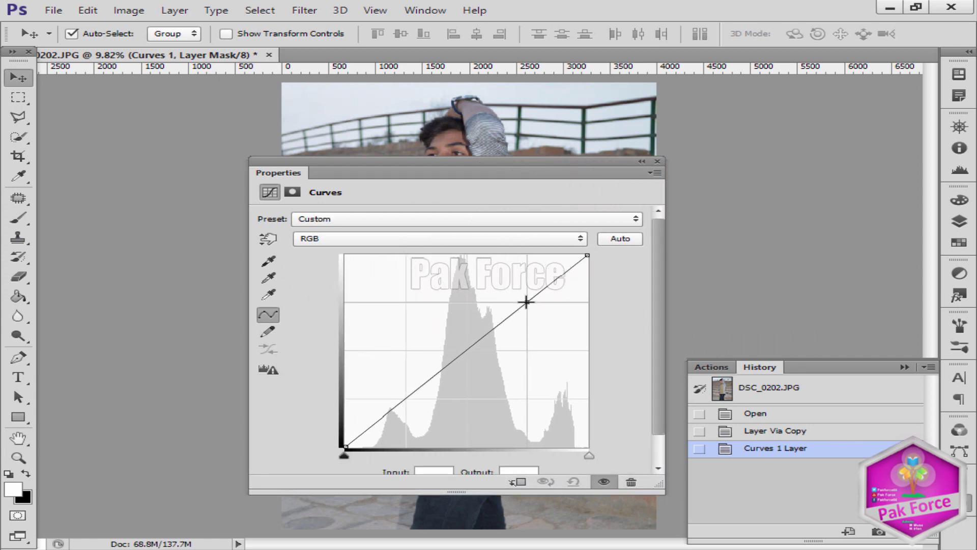
drag(528, 303, 515, 282)
drag(433, 158, 796, 115)
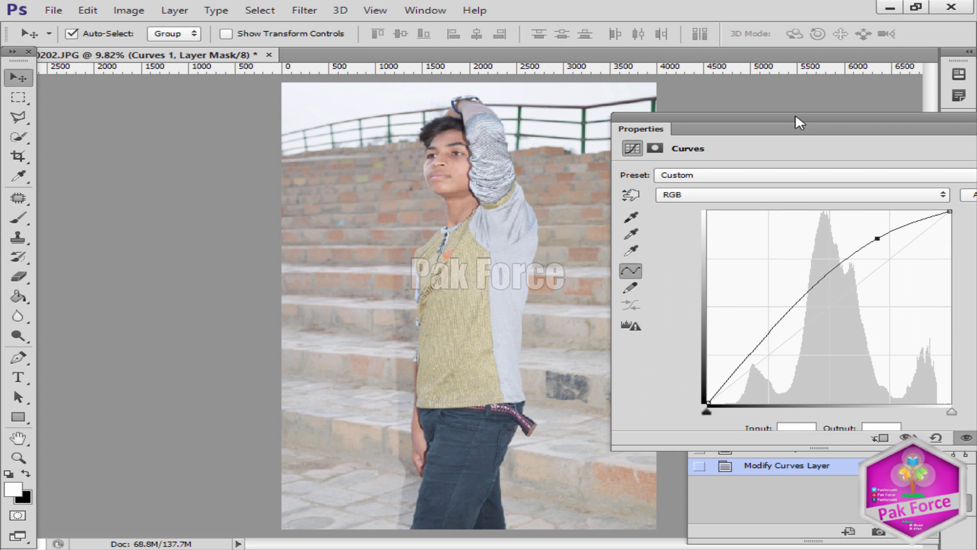
drag(796, 117, 735, 105)
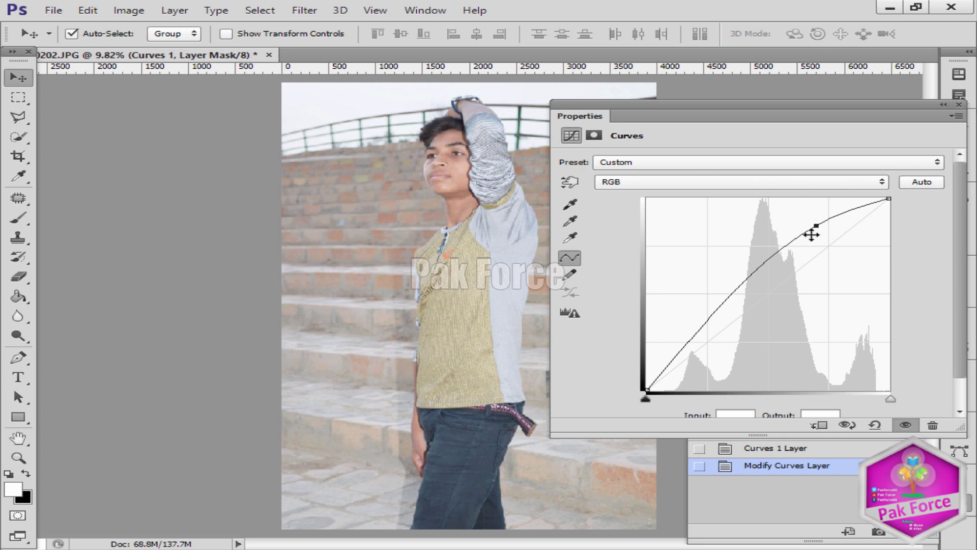
drag(817, 224, 817, 214)
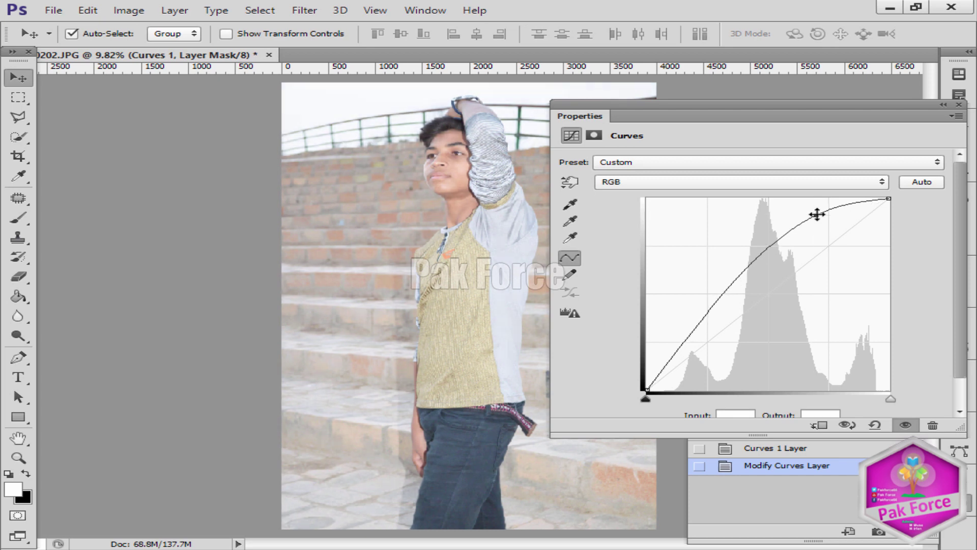
click(958, 104)
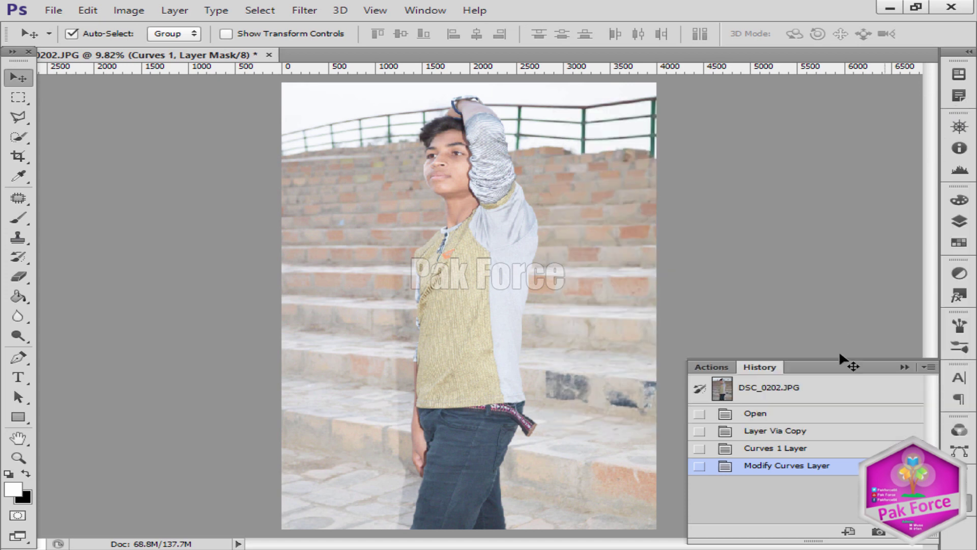
click(719, 368)
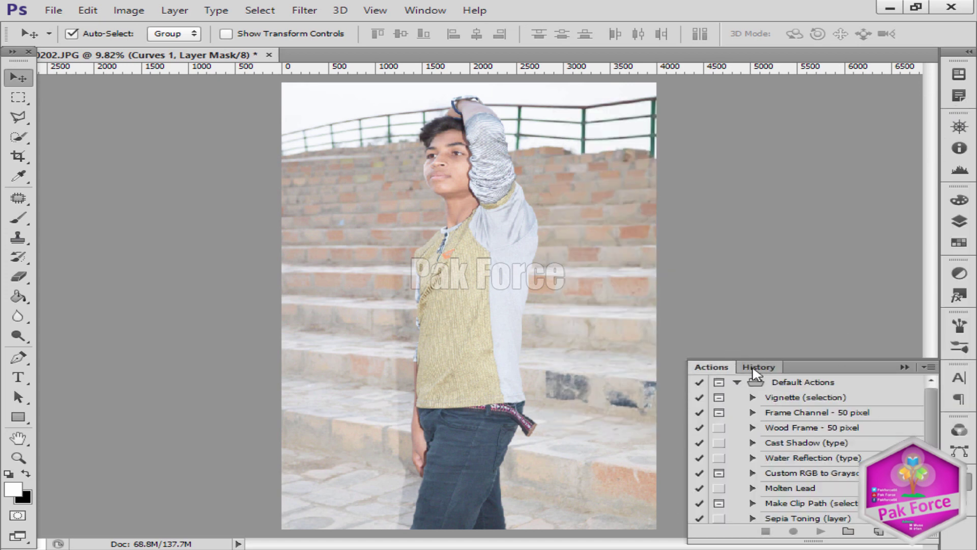
click(909, 367)
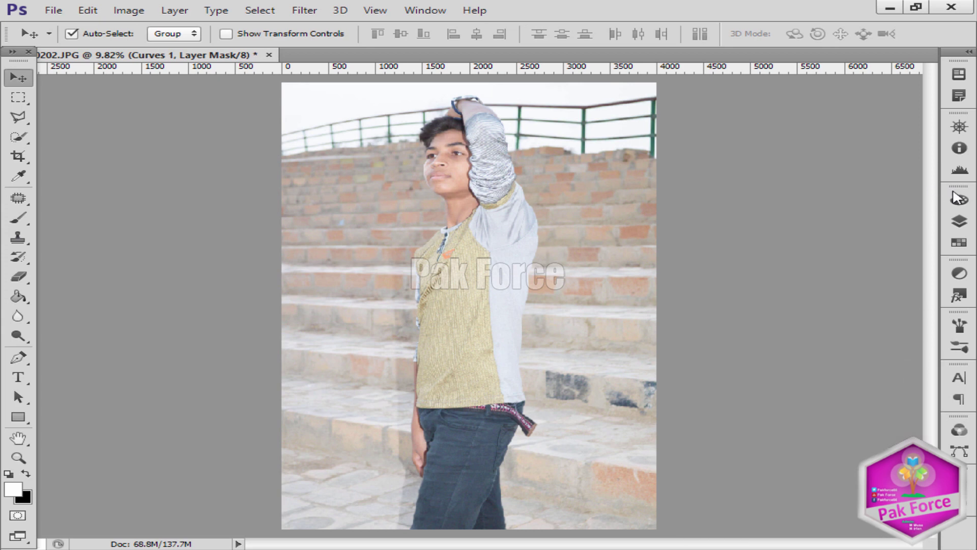
Add a Vibrance adjustment layer above the Curves layer and set its Vibrance to +100.
click(959, 221)
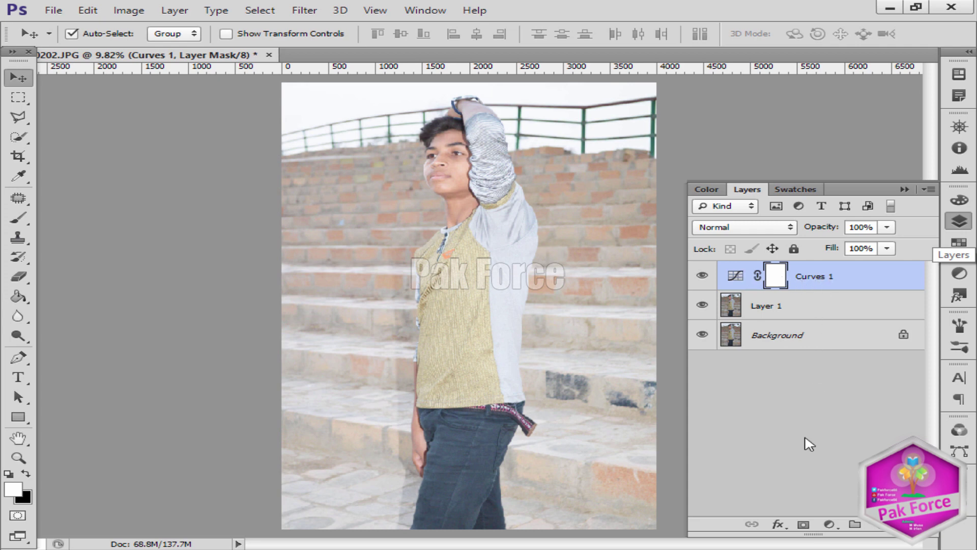
click(829, 526)
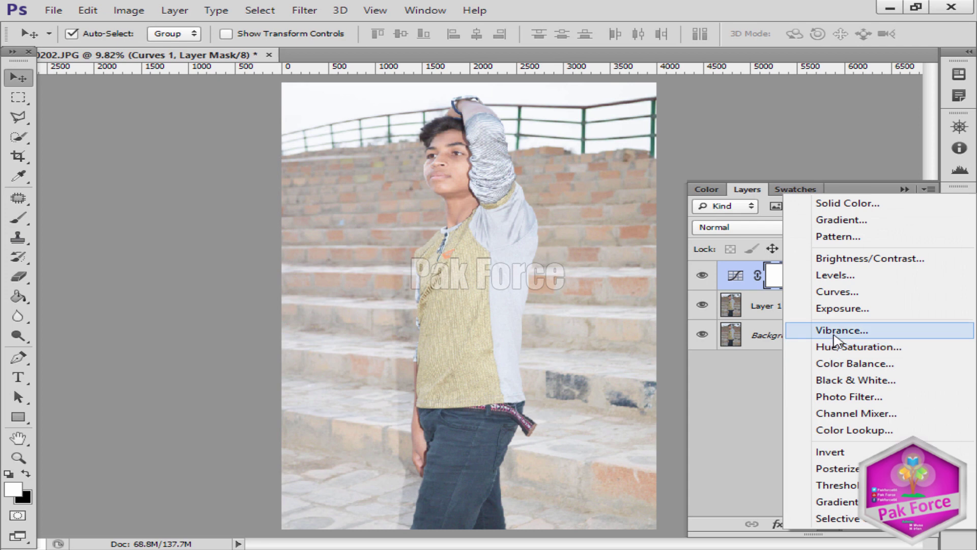
click(859, 337)
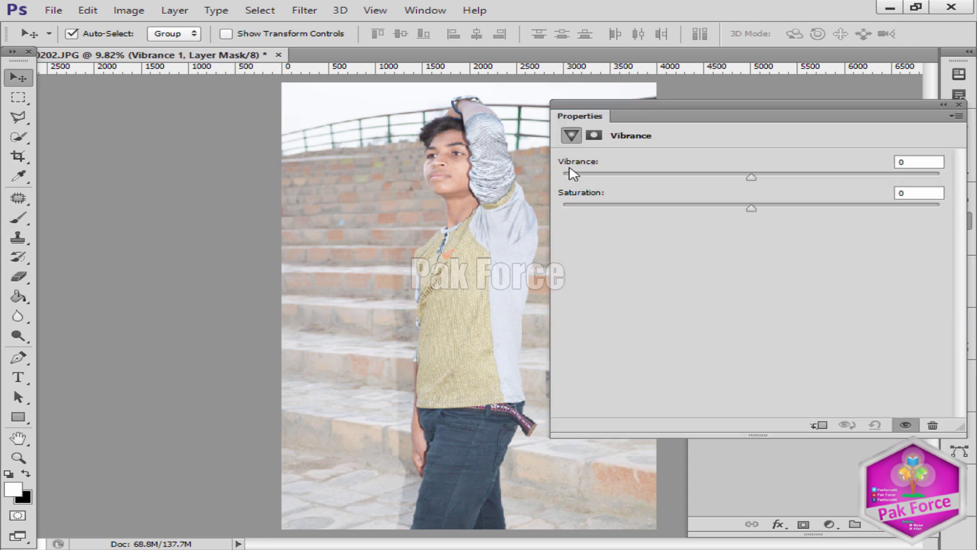
drag(760, 181, 960, 186)
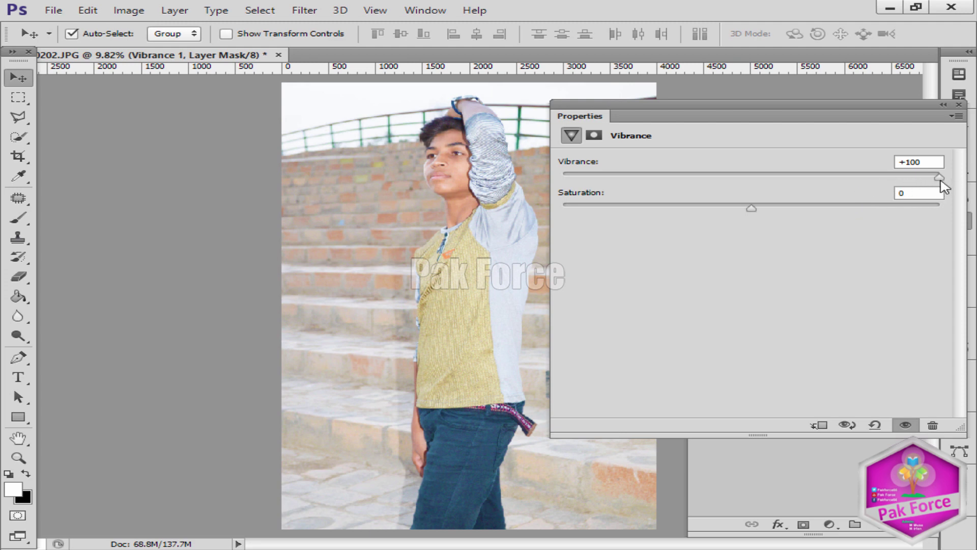
drag(941, 182, 962, 191)
click(955, 99)
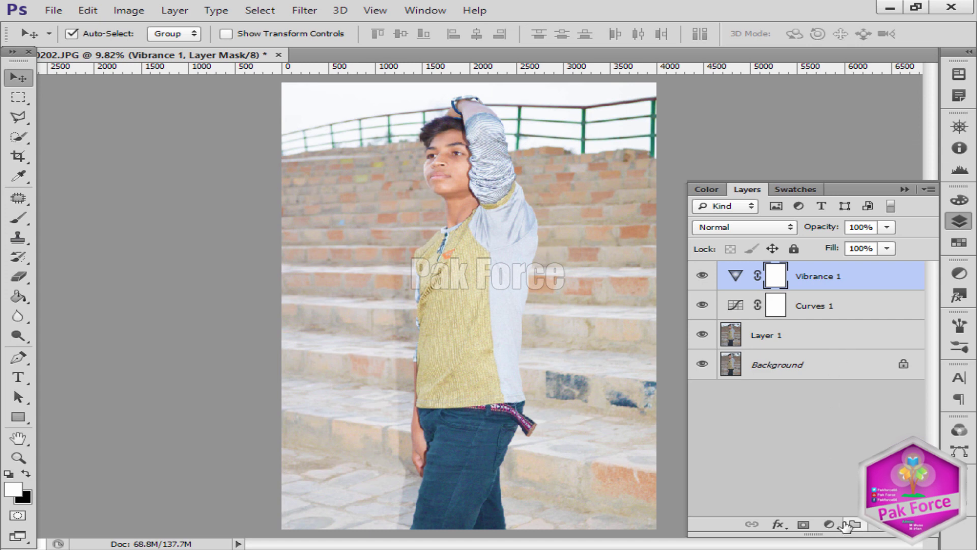
Try a second Vibrance adjustment layer with Vibrance at +100, and reset its Vibrance to 0.
click(828, 525)
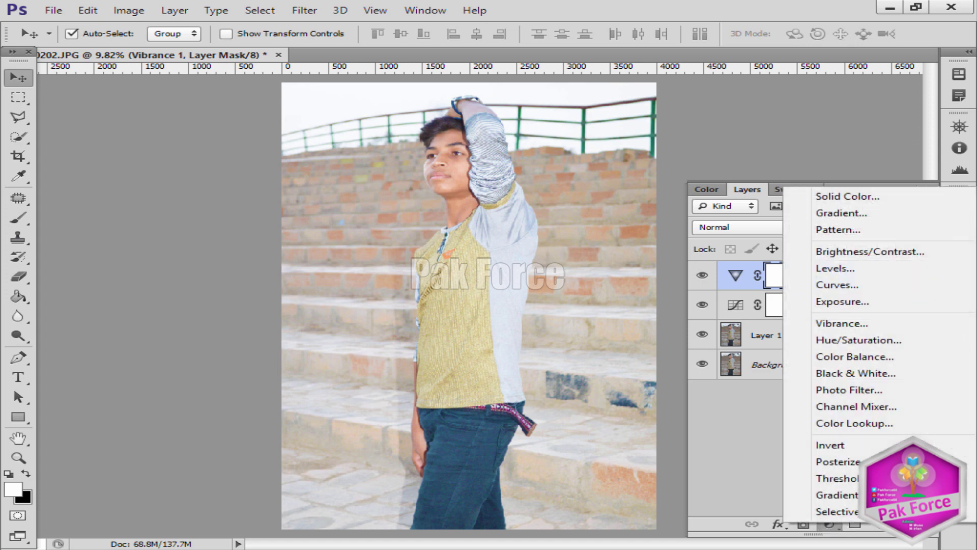
click(840, 323)
drag(753, 179, 973, 187)
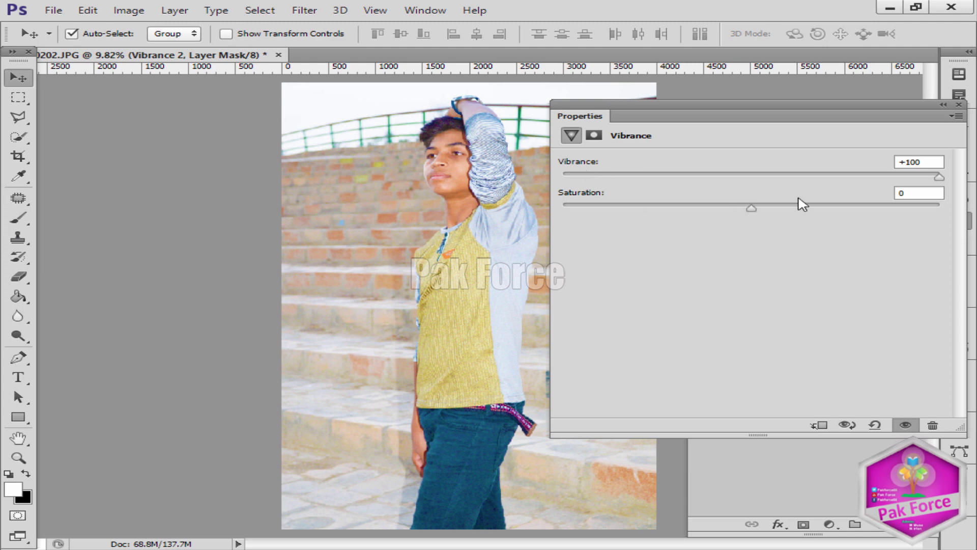
drag(927, 162, 884, 161)
text(0)
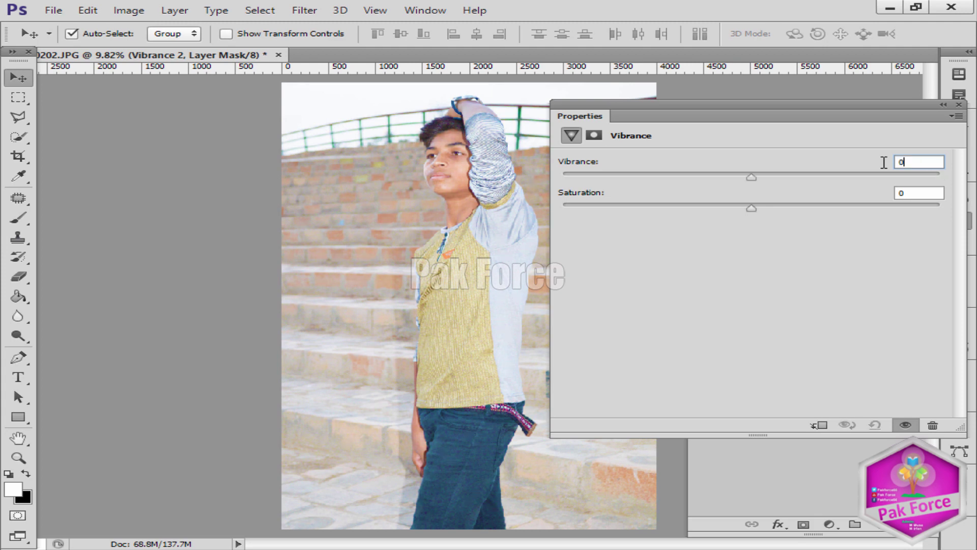
click(961, 107)
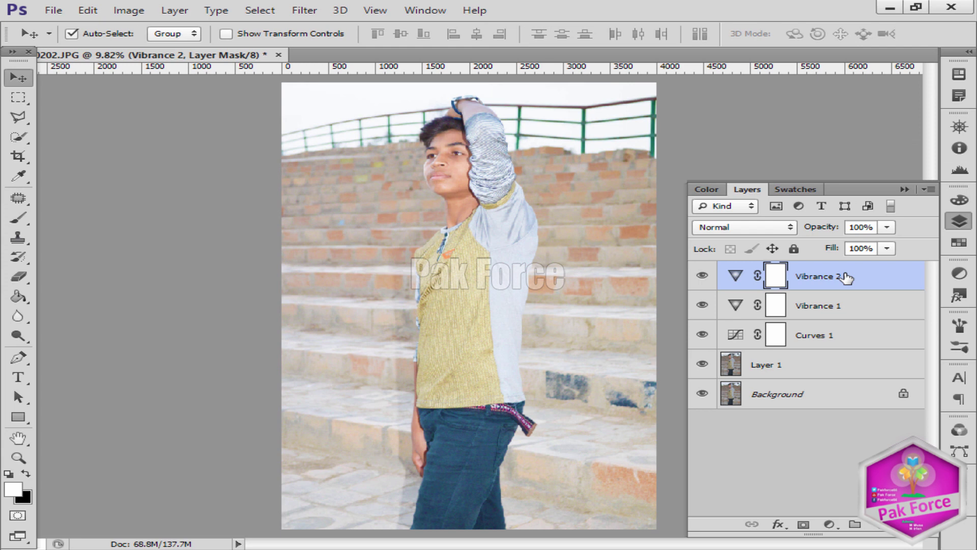
ctrl+click(847, 278)
click(839, 311)
ctrl+click(853, 279)
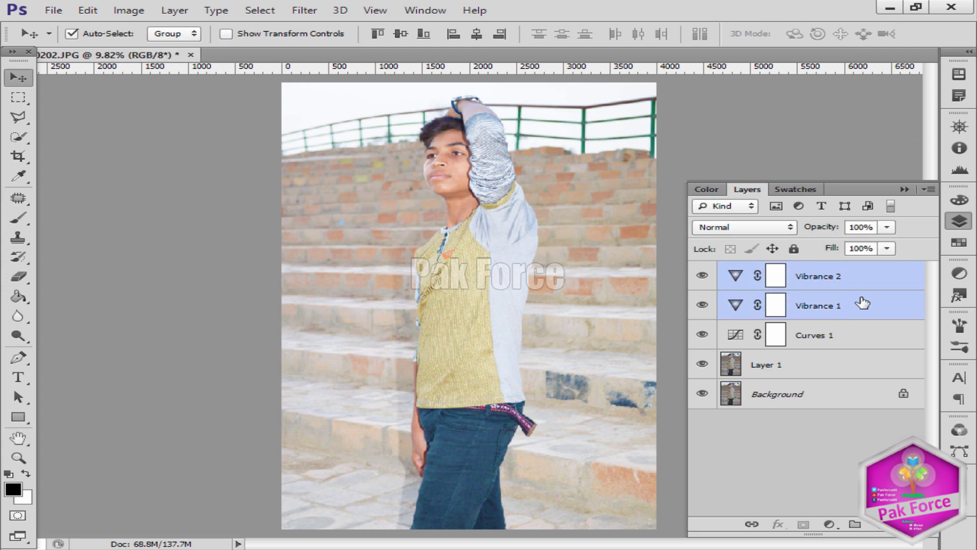
key(Delete)
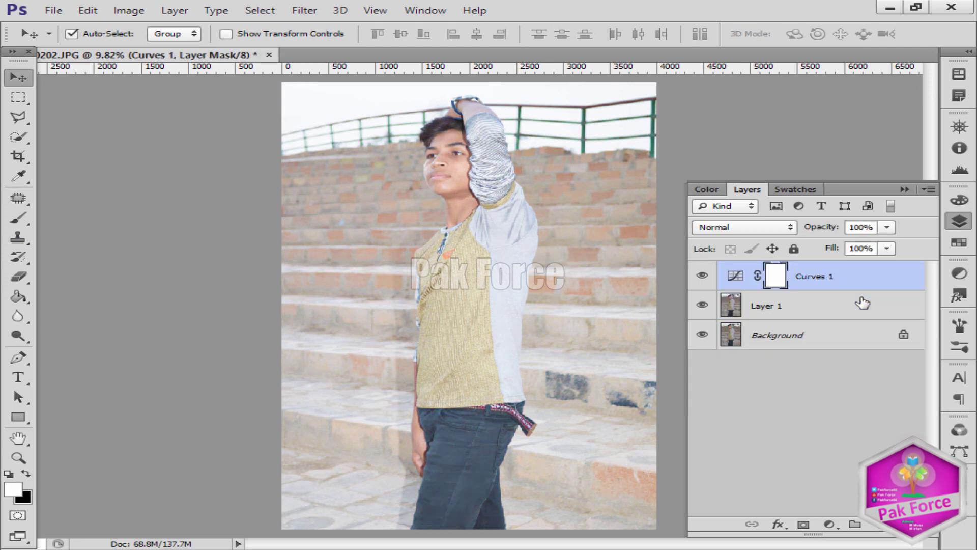
key(ctrl+z)
Delete only the Vibrance 2 adjustment layer.
click(839, 283)
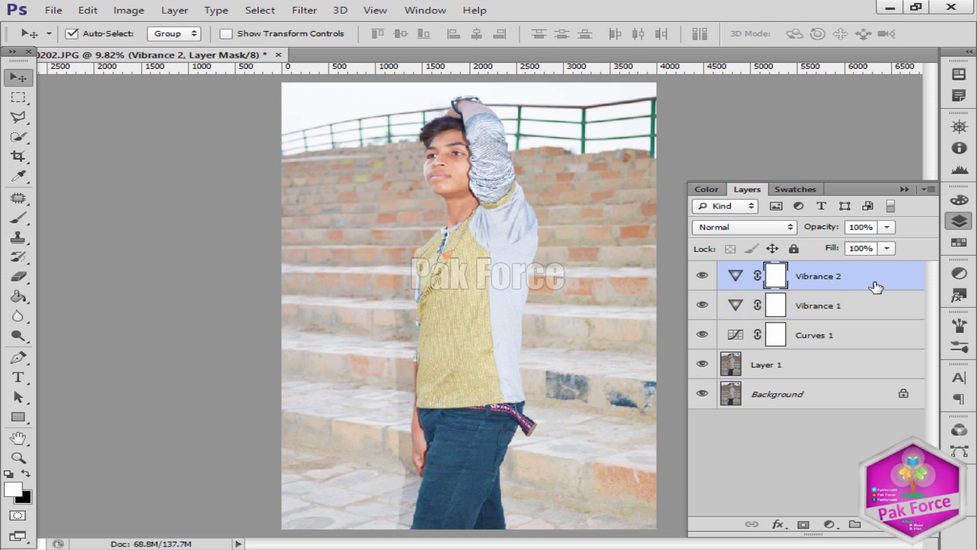
key(Delete)
Group the Vibrance 1 and Curves 1 adjustment layers, and hide and reshow the group to compare before and after.
shift+click(865, 320)
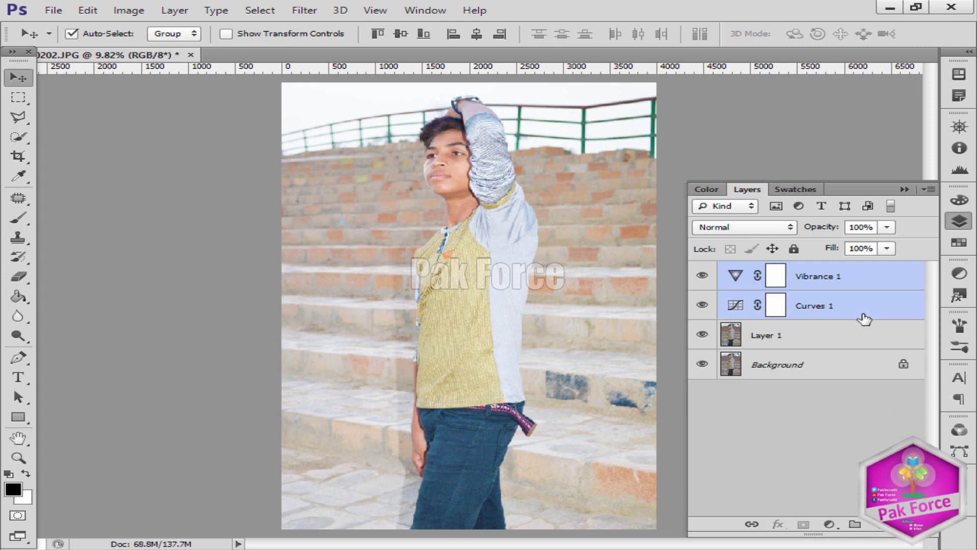
drag(865, 319, 856, 524)
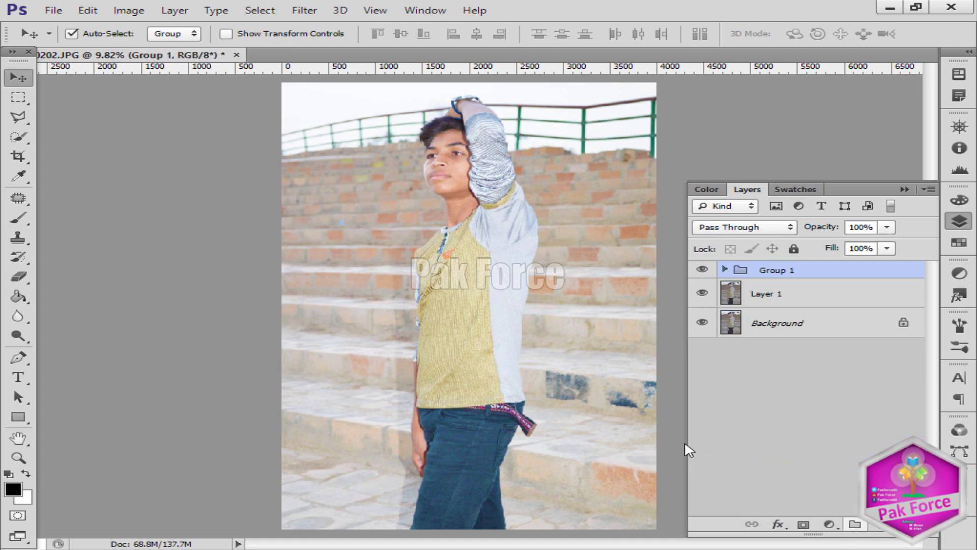
click(702, 270)
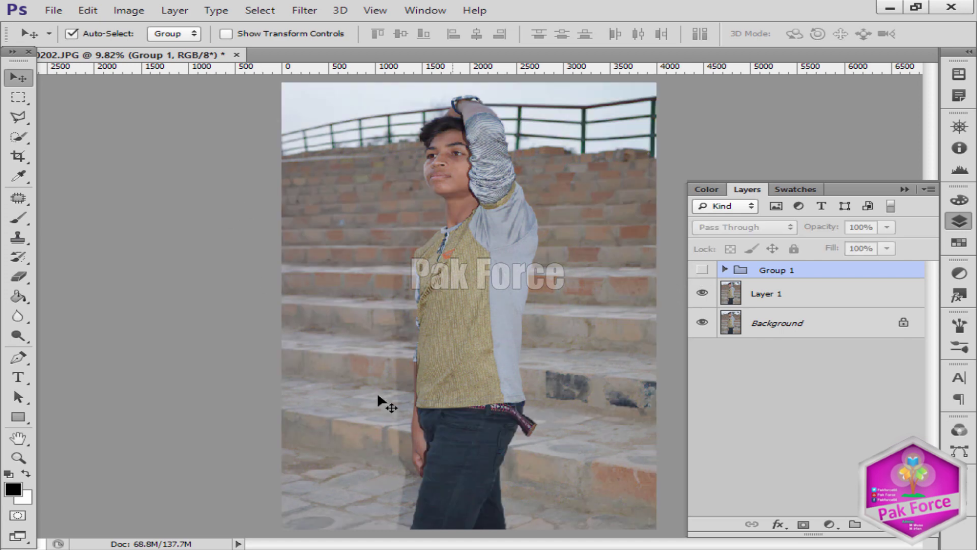
click(703, 270)
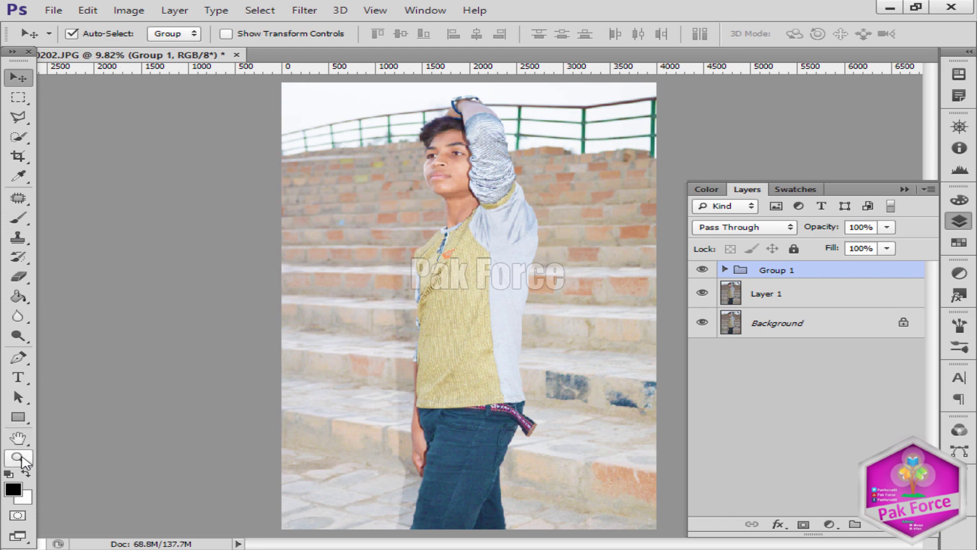
Duplicate Layer 1, the photo copy directly below Group 1.
click(19, 458)
click(411, 170)
click(473, 250)
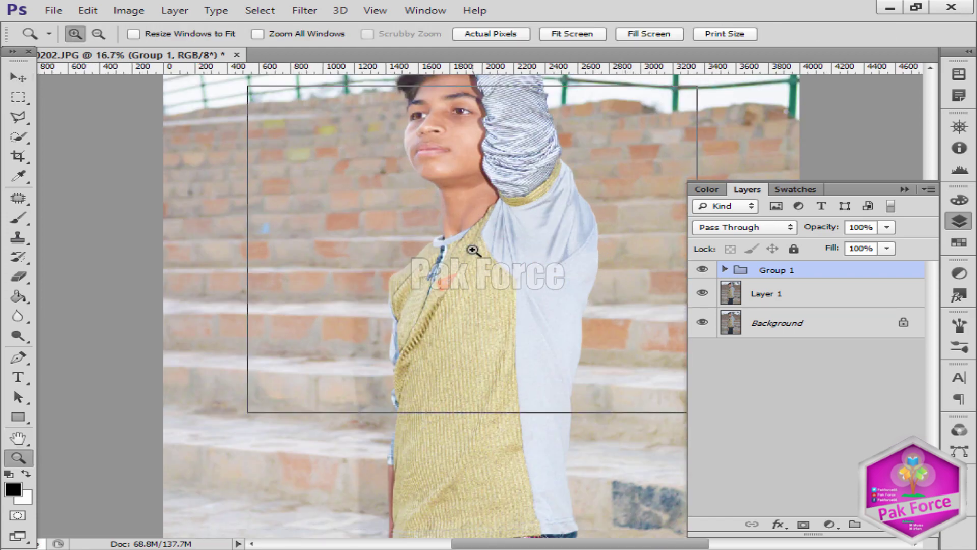
click(473, 250)
scroll(474, 253, up, 5)
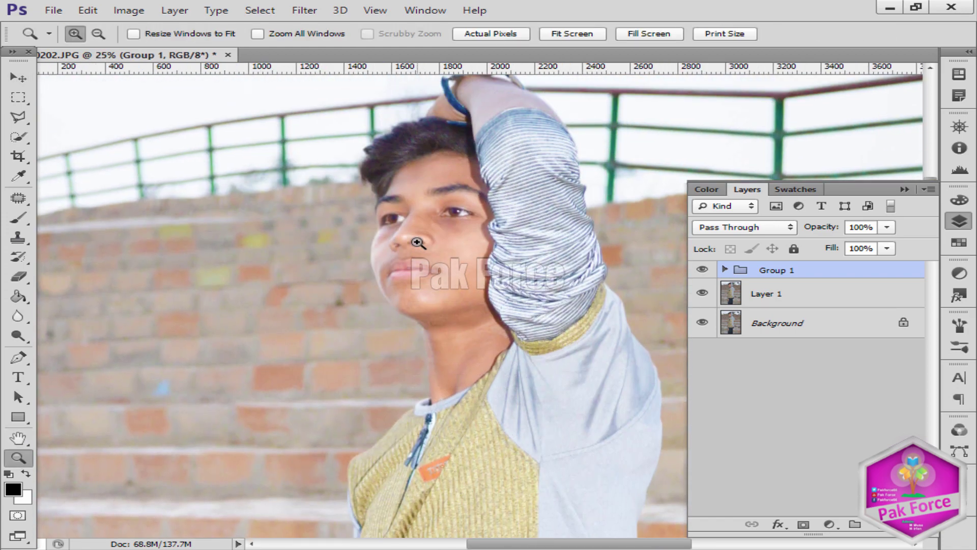
click(19, 77)
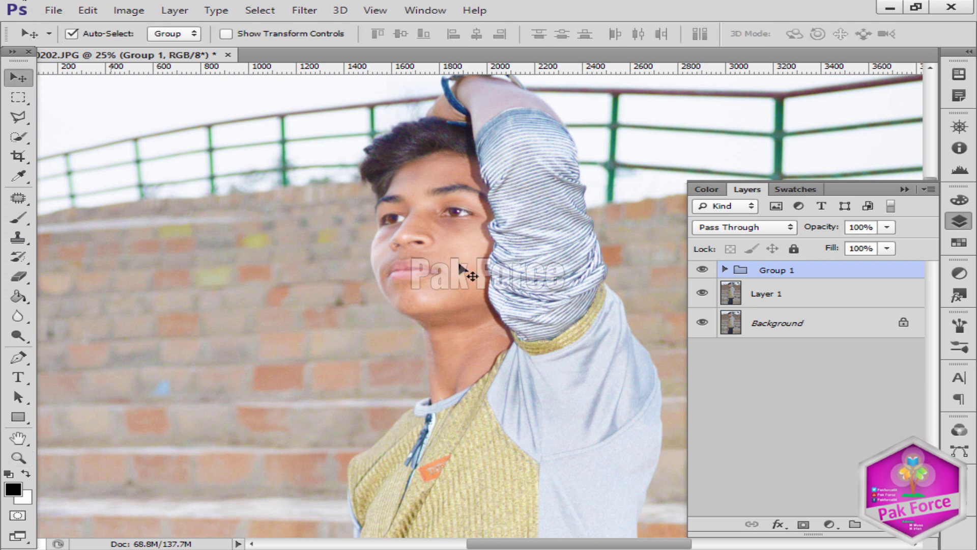
key(ctrl+j)
click(823, 297)
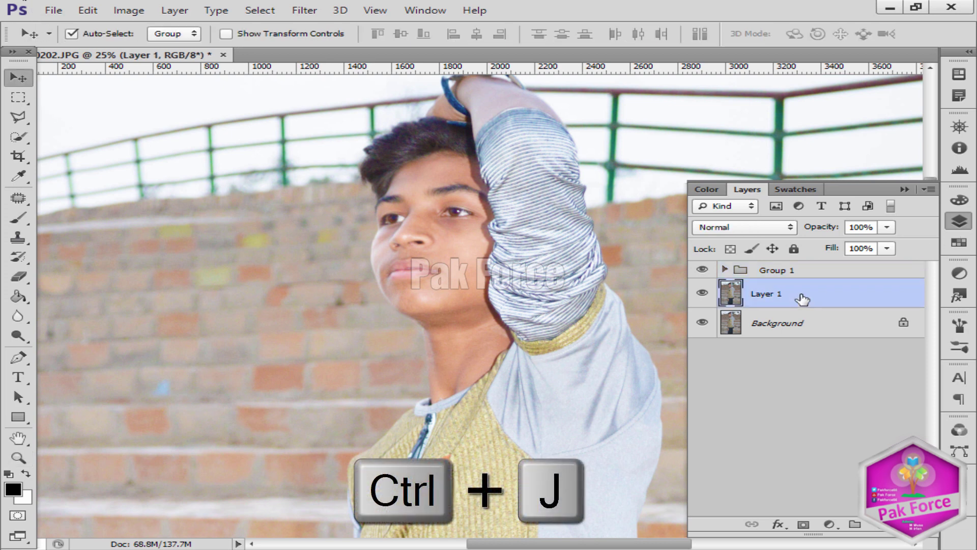
key(ctrl+j)
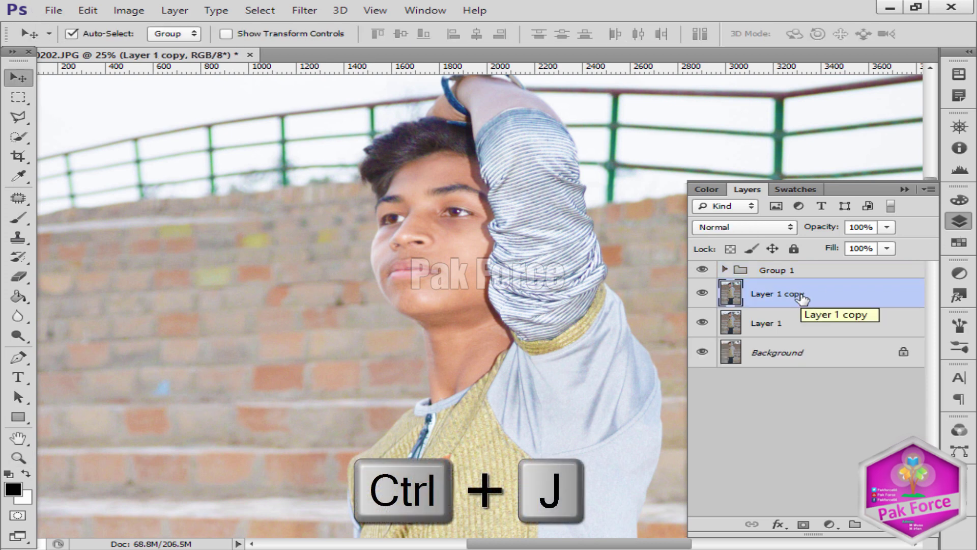
Apply a High Pass filter with a radius of 3 pixels to Layer 1 copy.
click(304, 11)
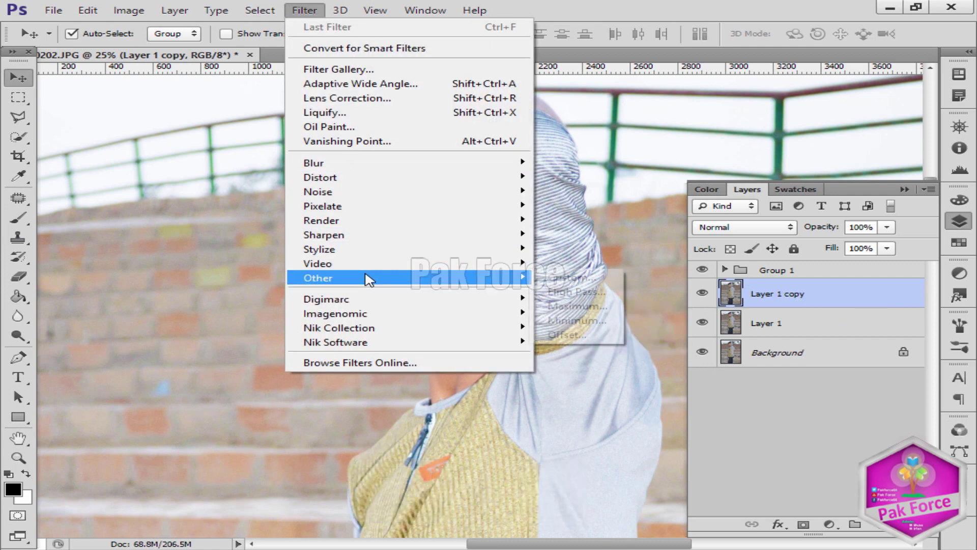
mouse_move(368, 277)
click(586, 294)
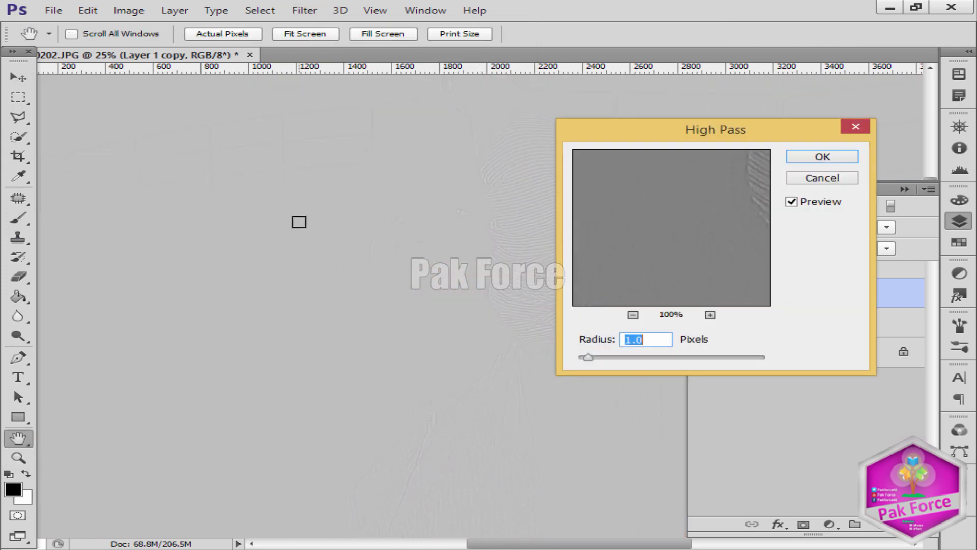
right_click(299, 222)
click(320, 239)
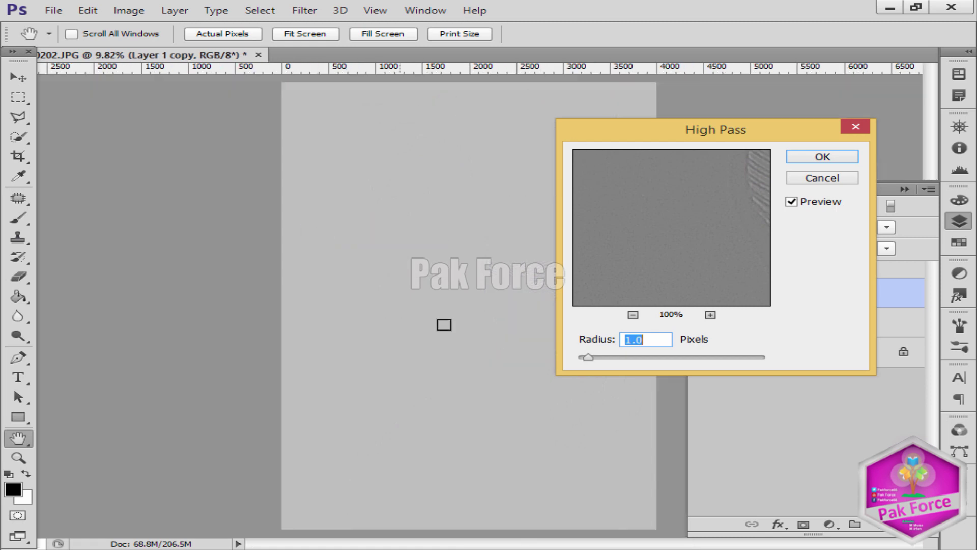
drag(660, 340, 618, 338)
text(3)
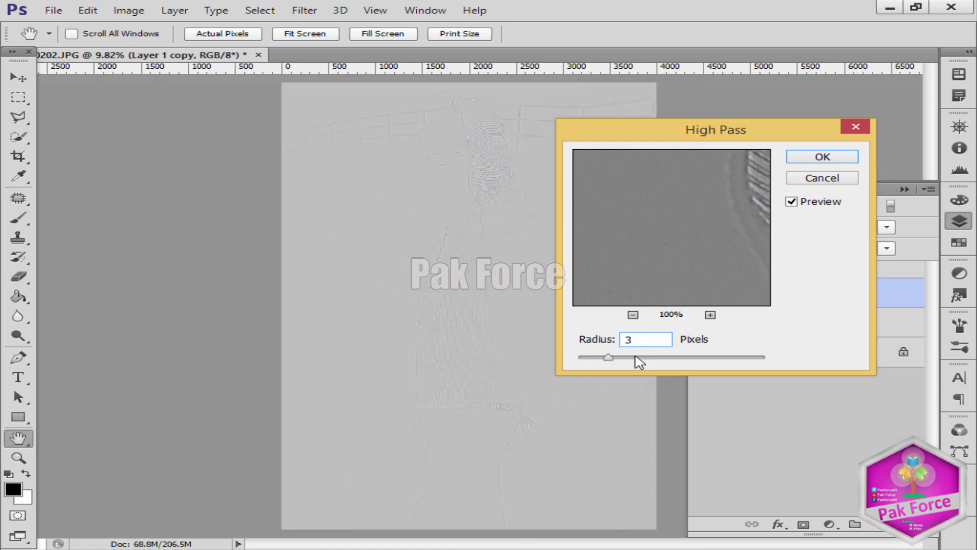
click(833, 160)
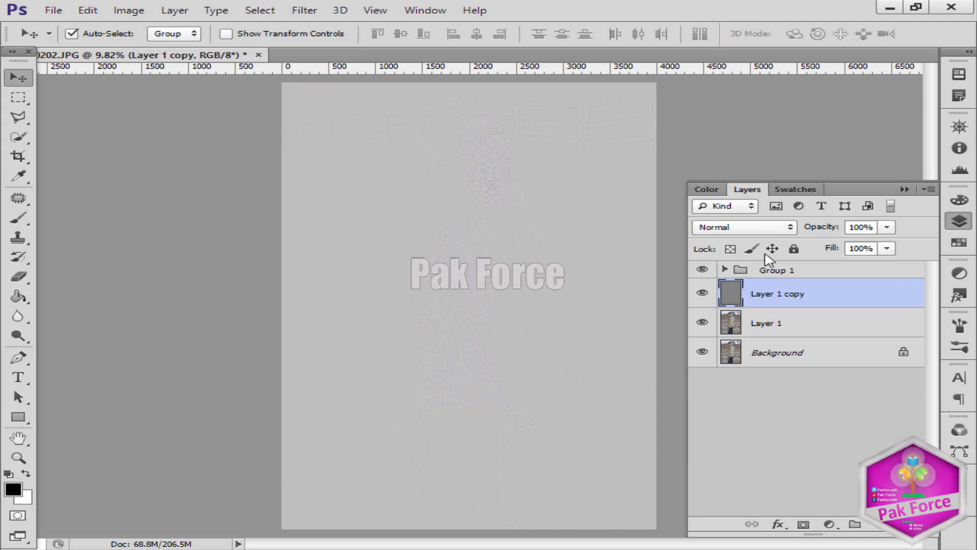
Set the high-pass layer's blend mode to Overlay and check the sharpening on the face and sleeve up close.
click(744, 229)
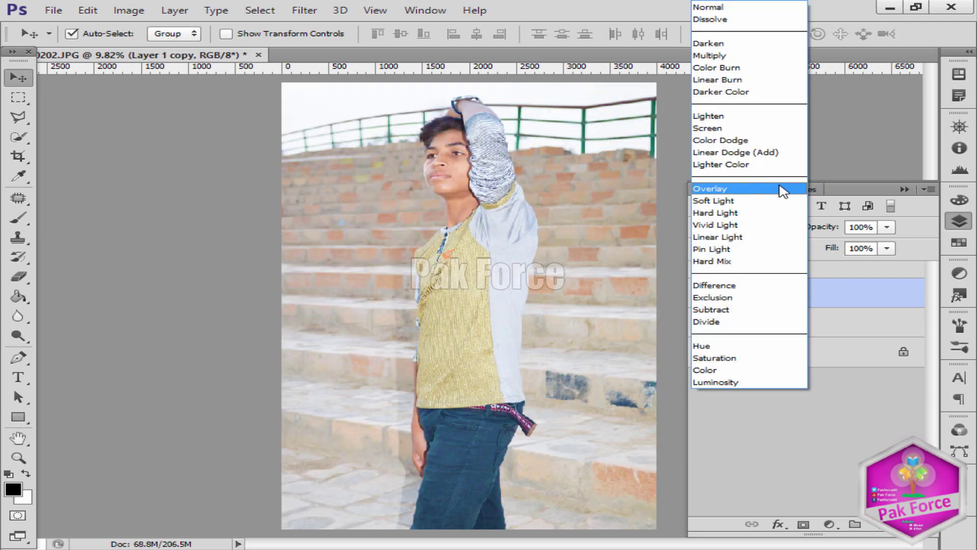
click(782, 189)
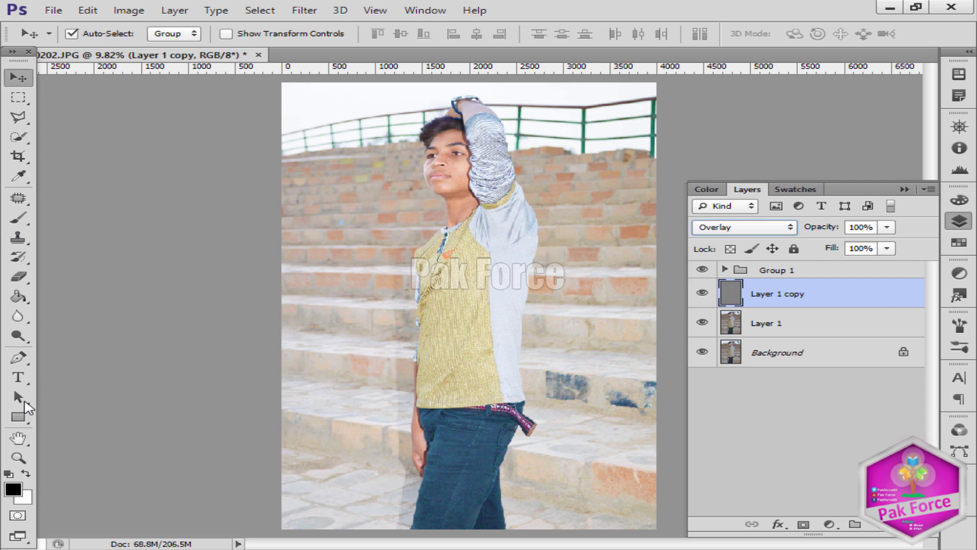
click(19, 458)
click(479, 261)
click(479, 261)
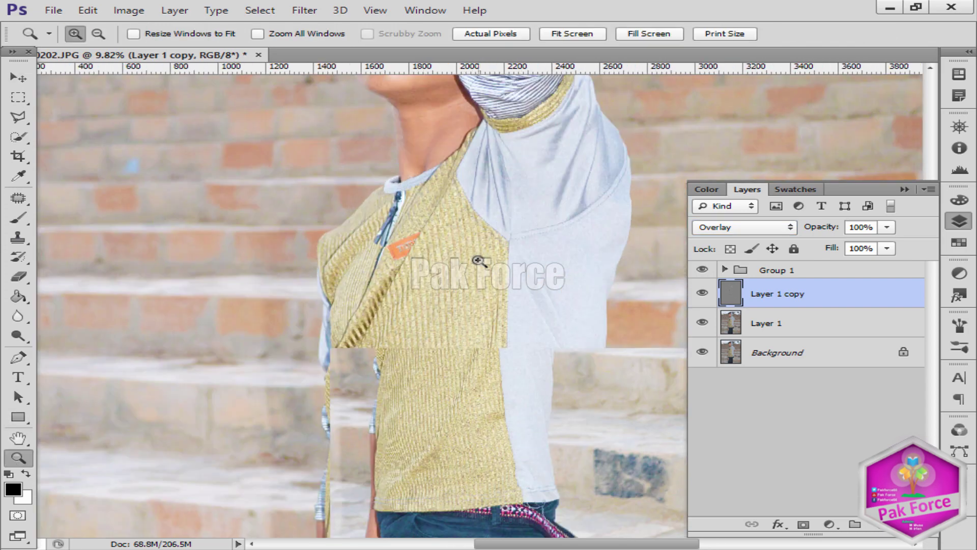
click(478, 261)
click(479, 261)
scroll(428, 261, up, 4)
scroll(427, 261, up, 10)
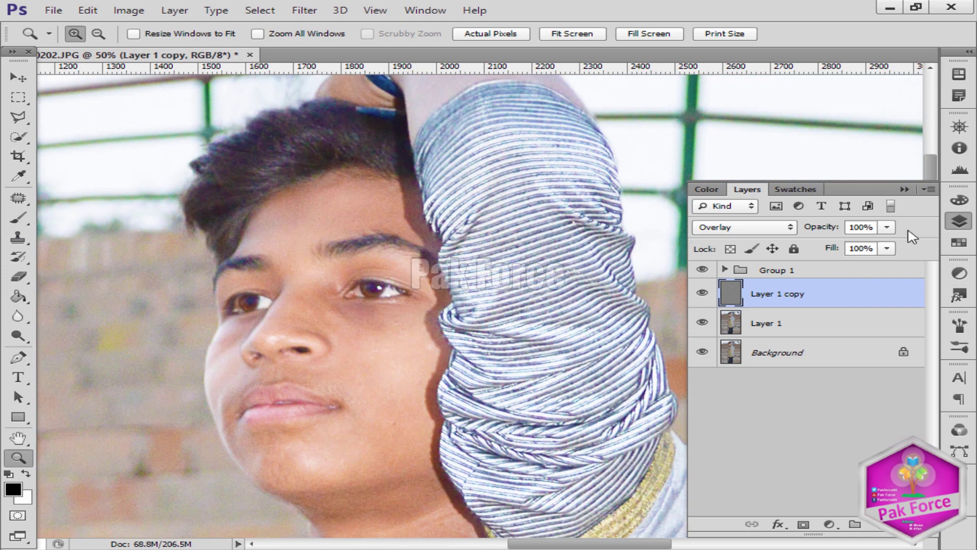
Try reduced opacities on the high-pass layer, including 13%, to compare the sharpening strength.
click(887, 227)
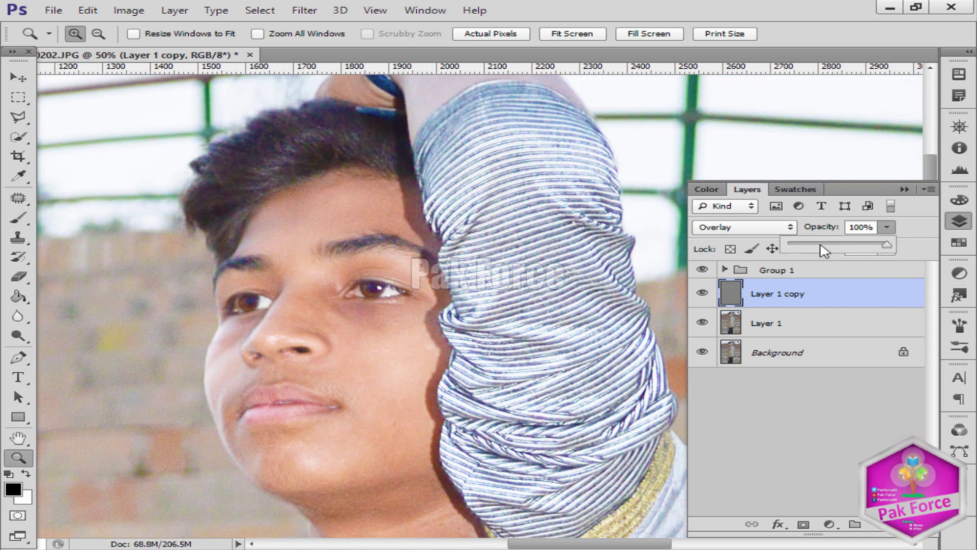
drag(822, 245, 776, 246)
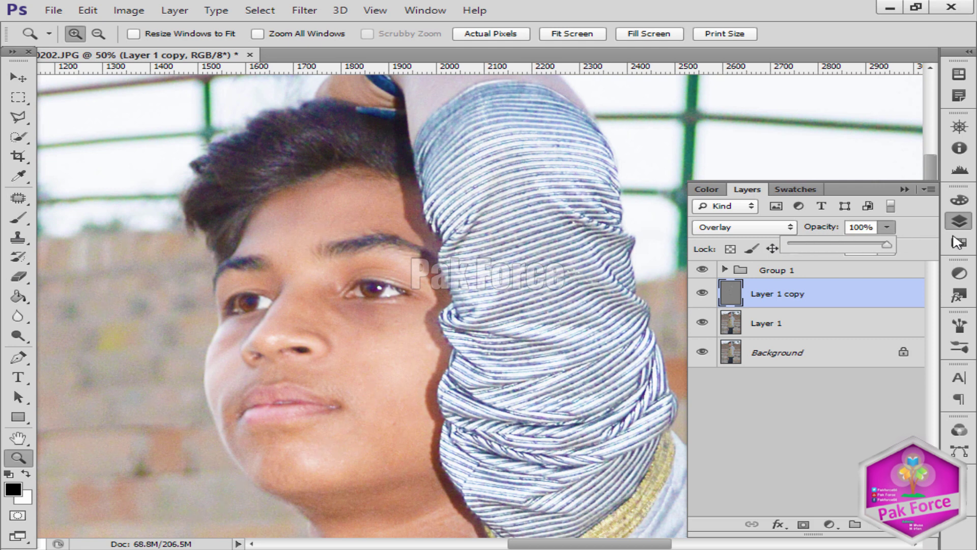
click(886, 227)
drag(888, 245, 802, 245)
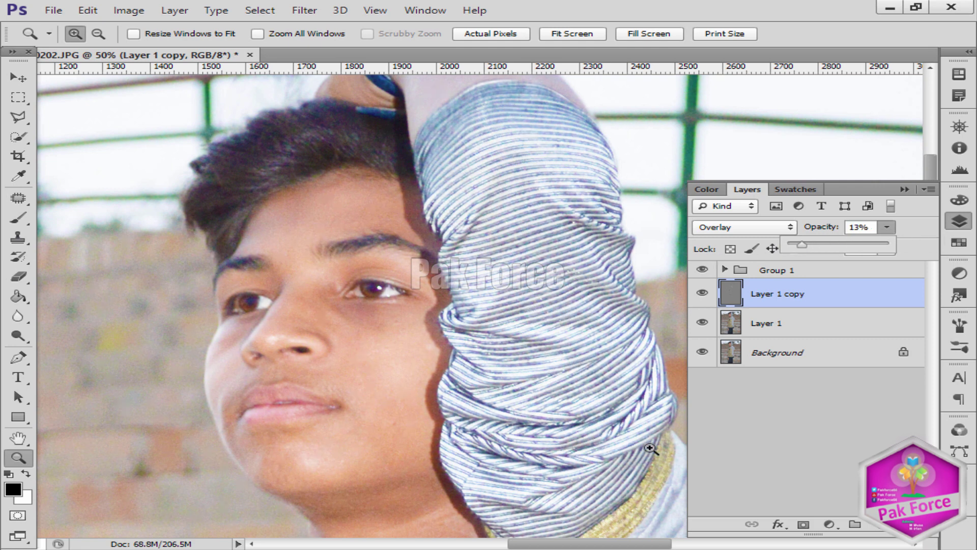
drag(805, 249, 847, 255)
Set the opacity of Layer 1 copy to 50% and review the whole photo.
click(861, 228)
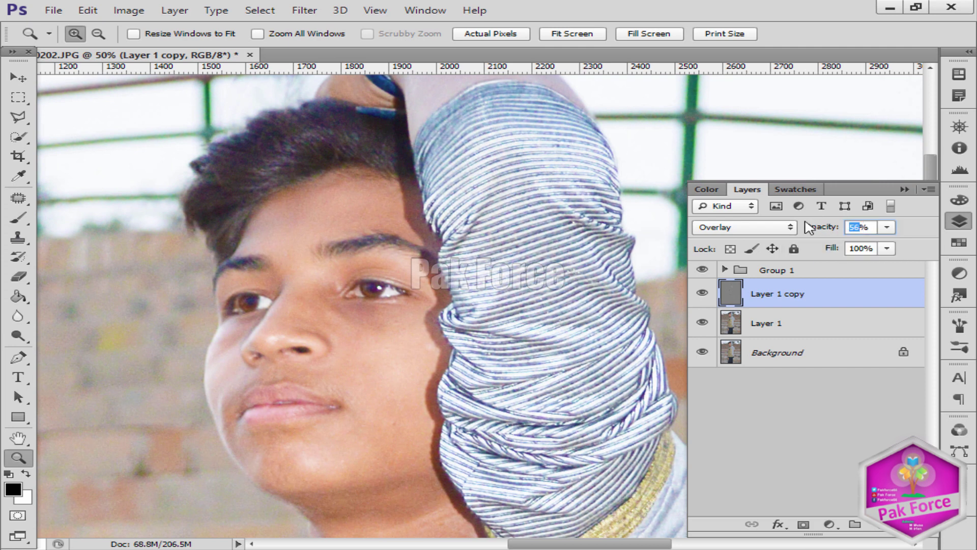
text(50)
click(887, 227)
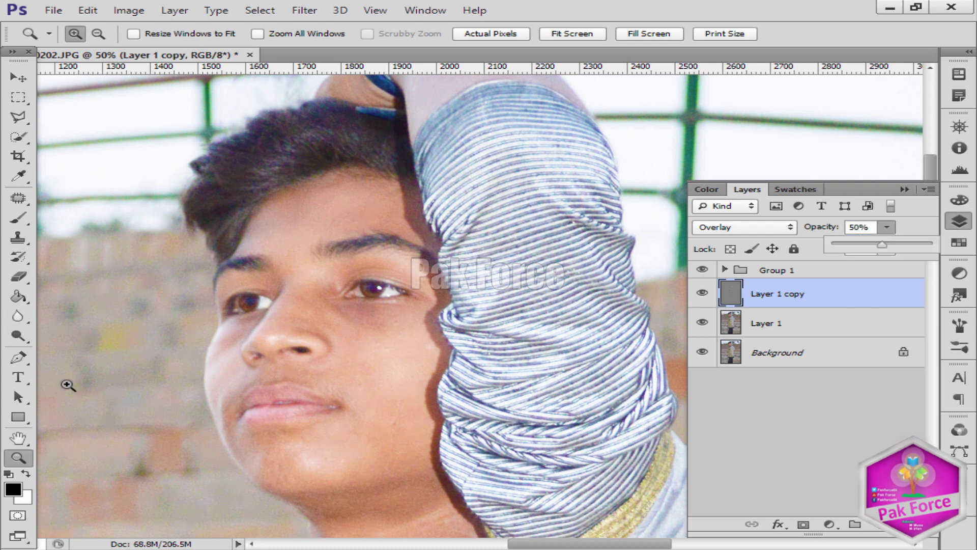
click(18, 77)
click(18, 457)
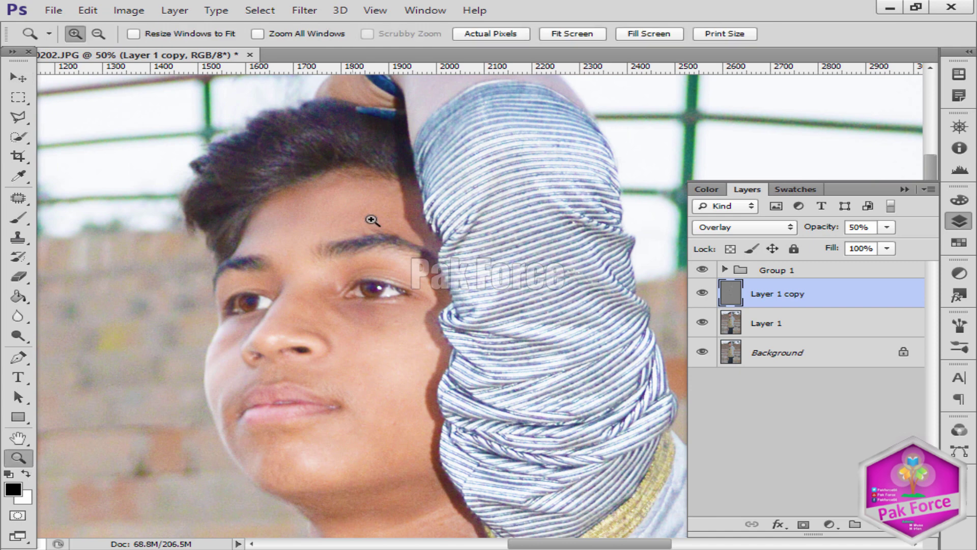
right_click(375, 219)
click(417, 227)
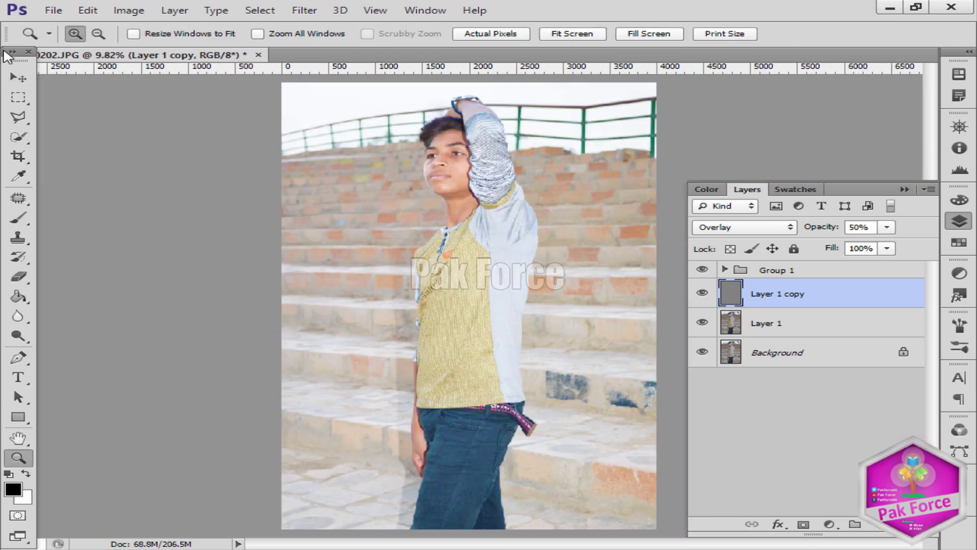
click(18, 78)
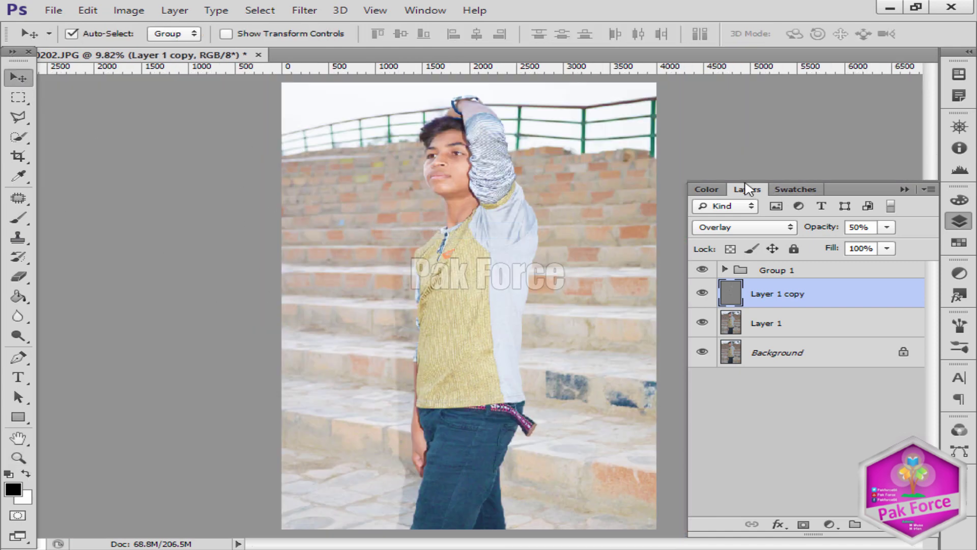